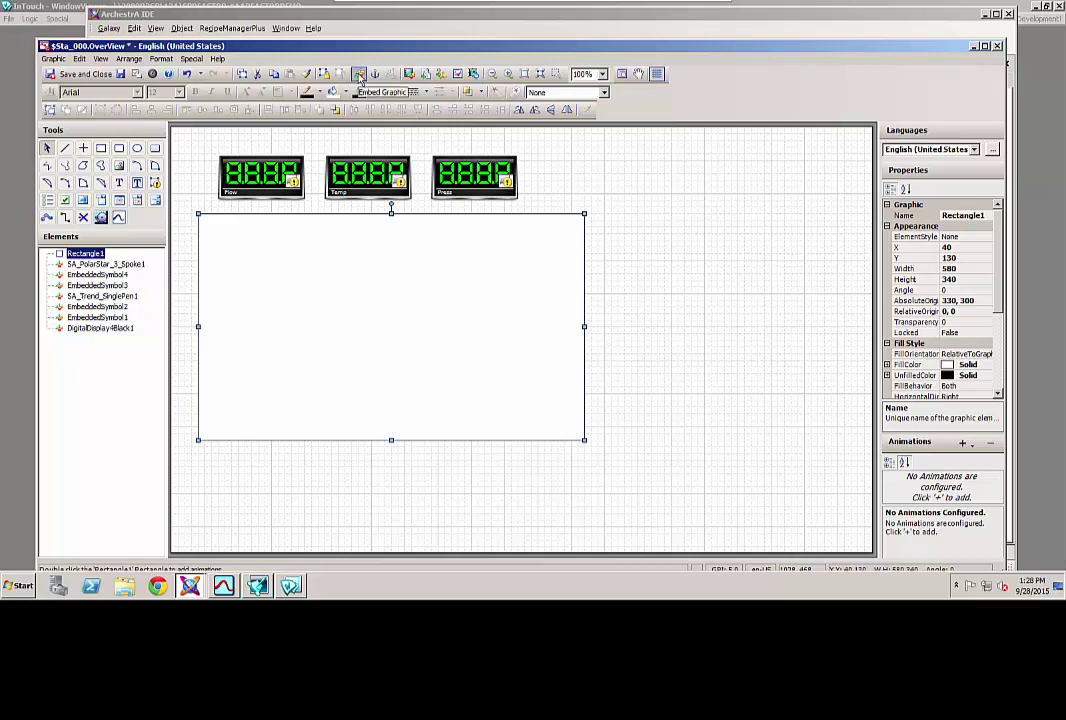
# Open the Graphic Toolbox to show the SA_Trend_SinglePen and SA_Trend_MultiPen trend symbols
pyautogui.click(359, 75)
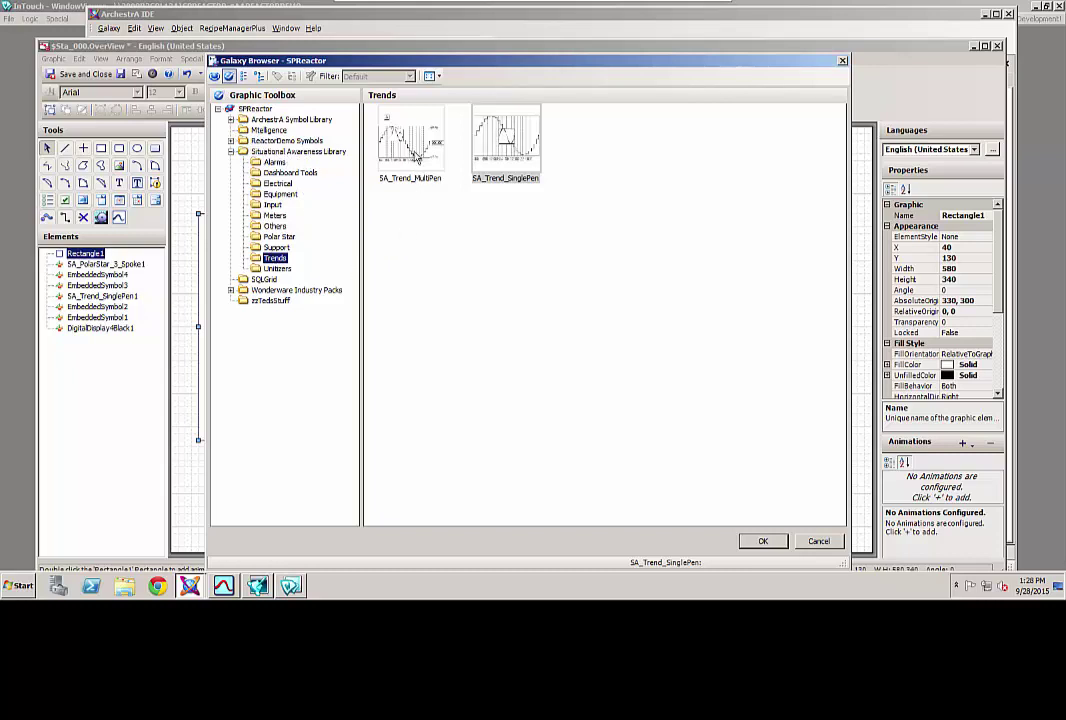
# Place and delete a single-pen trend, then shorten the rectangle to height 200 to reveal three trends
pyautogui.doubleClick(505, 150)
pyautogui.click(671, 194)
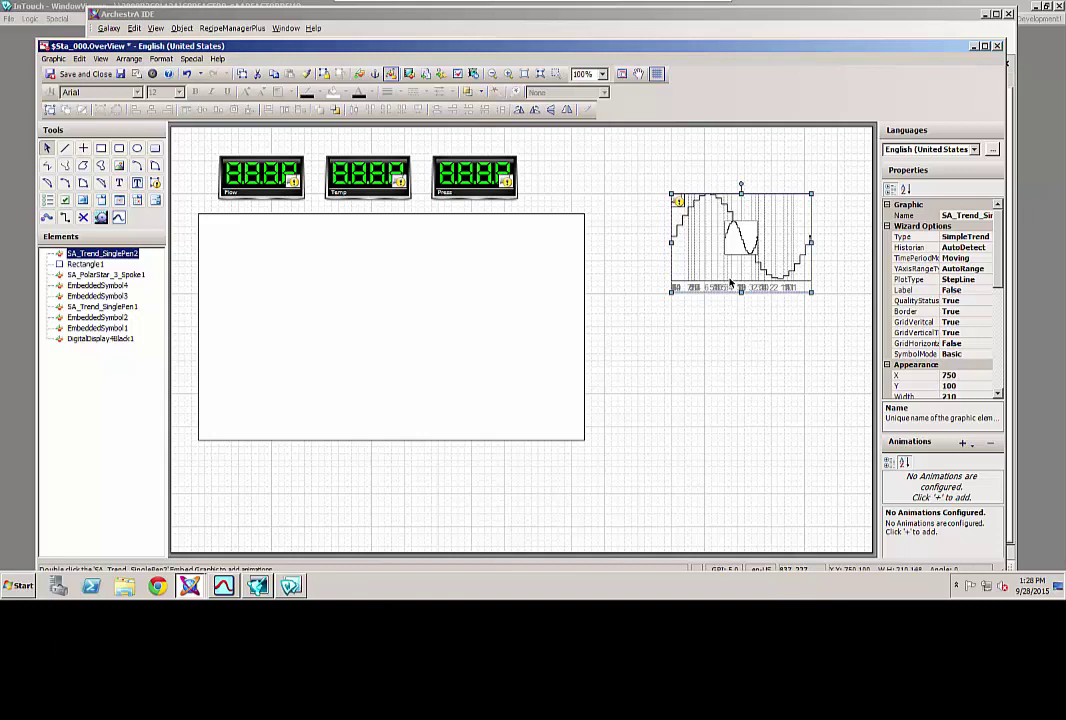
pyautogui.press('Delete')
pyautogui.click(457, 264)
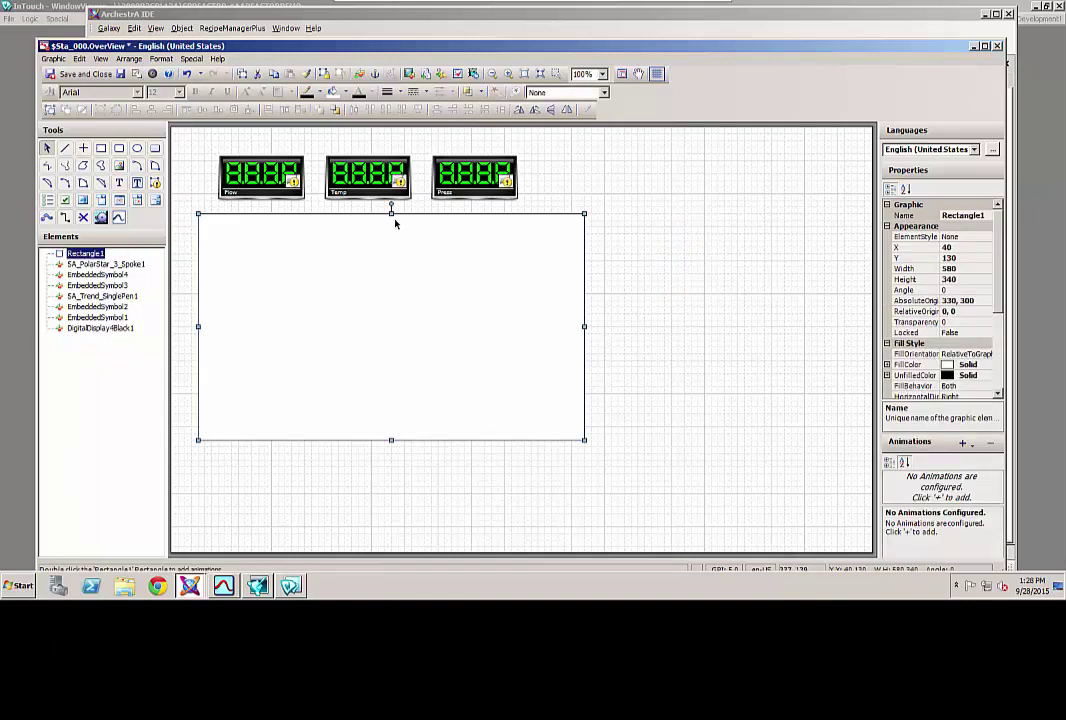
pyautogui.moveTo(391, 212); pyautogui.dragTo(391, 303)
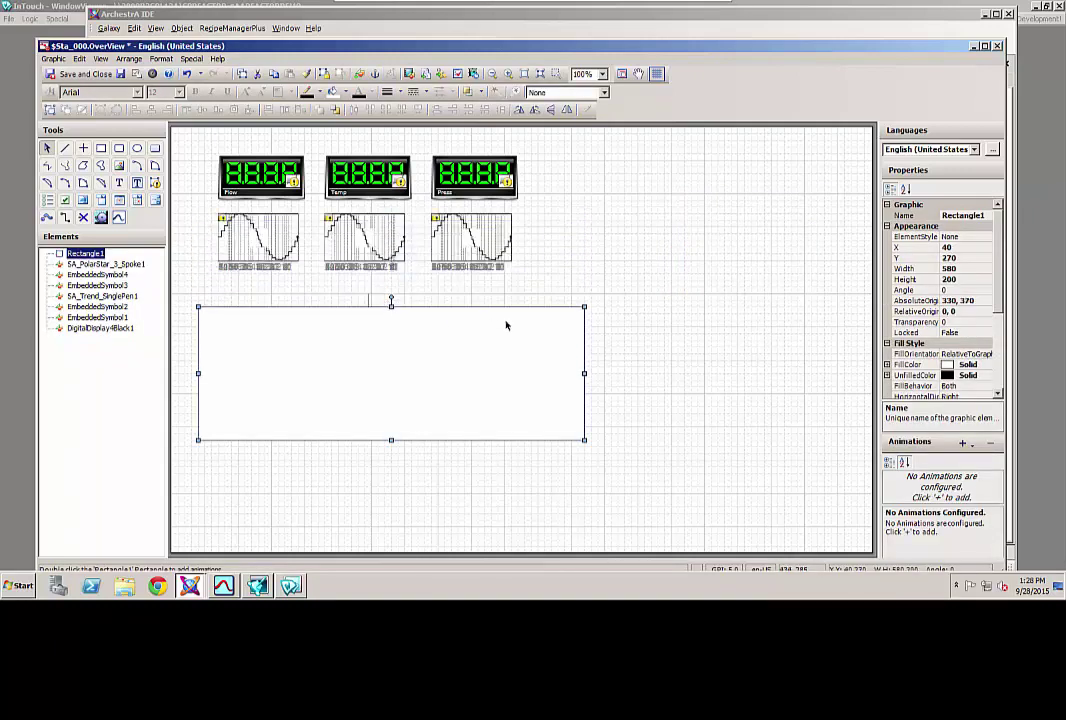
# Replace the left trend's Pen default value with the browsed relative reference Me.Flow
pyautogui.click(250, 234)
pyautogui.rightClick(251, 236)
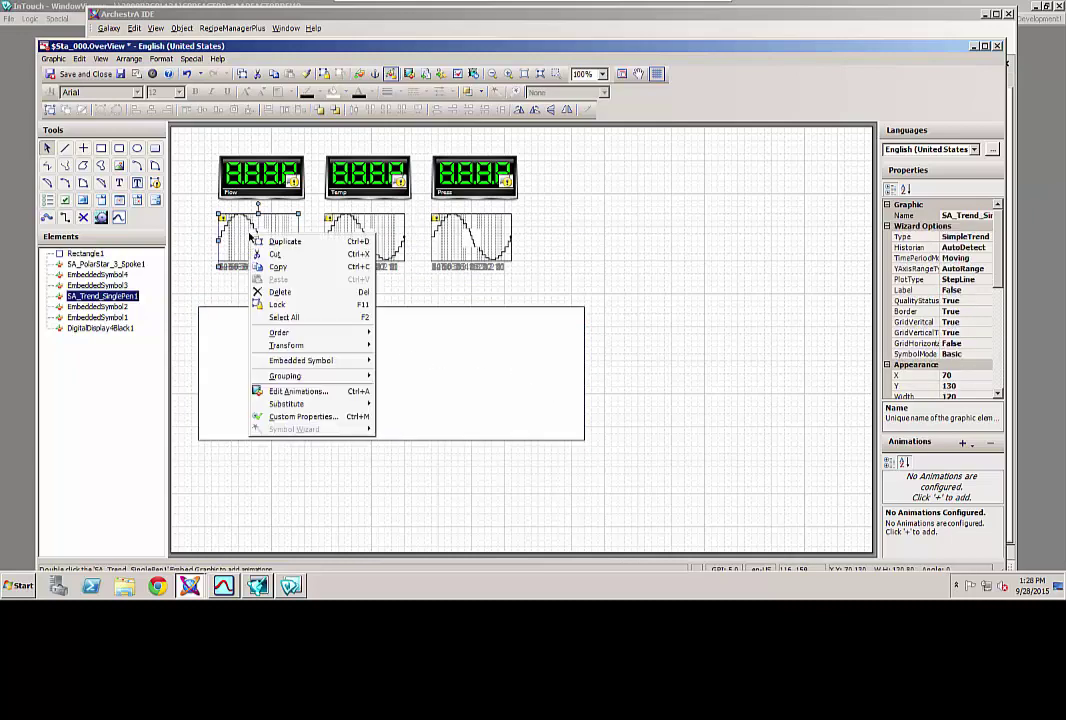
pyautogui.click(300, 416)
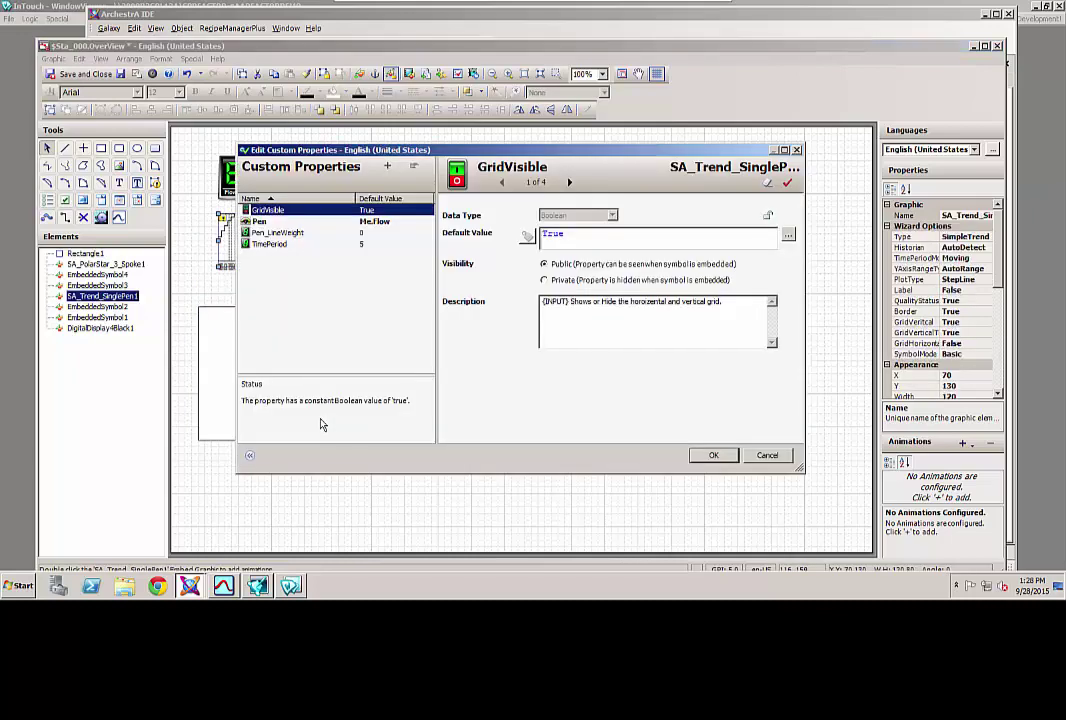
pyautogui.click(266, 221)
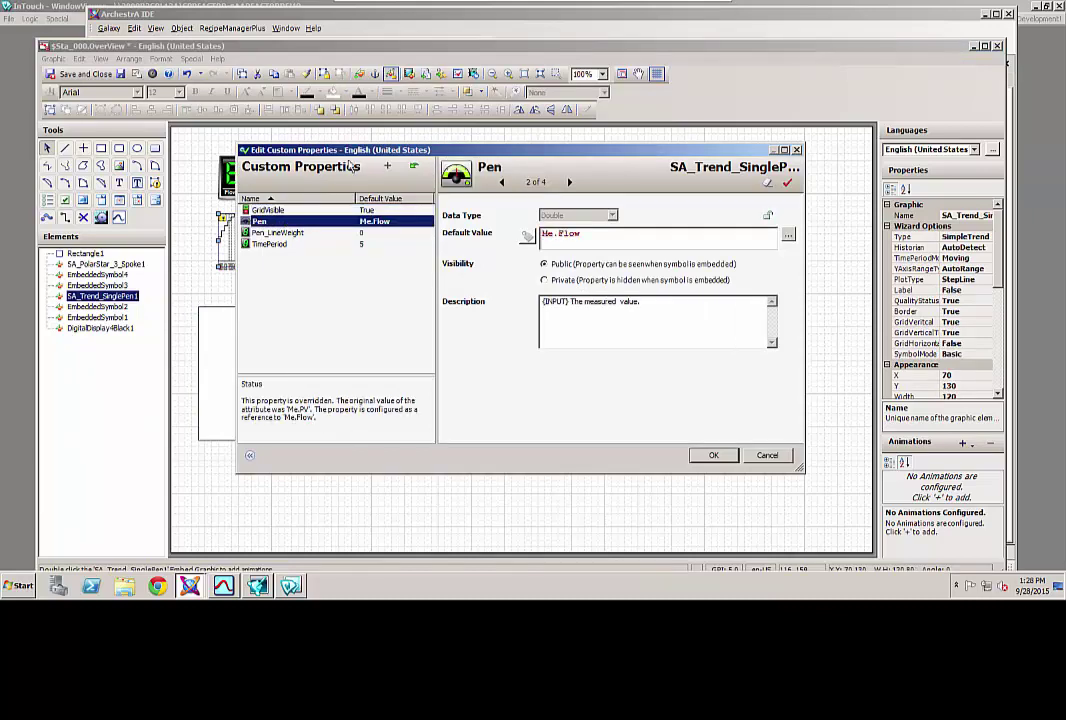
pyautogui.moveTo(352, 156); pyautogui.dragTo(313, 272)
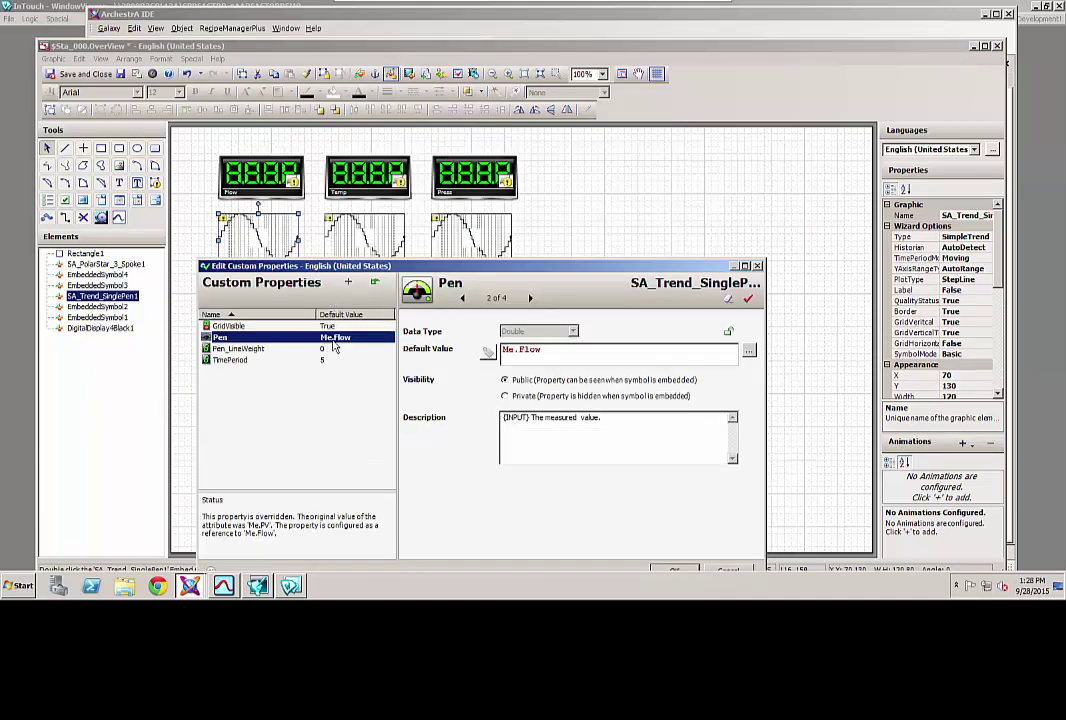
pyautogui.click(666, 351)
pyautogui.press('BackSpace')
pyautogui.press('BackSpace')
pyautogui.press('BackSpace')
pyautogui.press('BackSpace')
pyautogui.press('BackSpace')
pyautogui.press('BackSpace')
pyautogui.press('BackSpace')
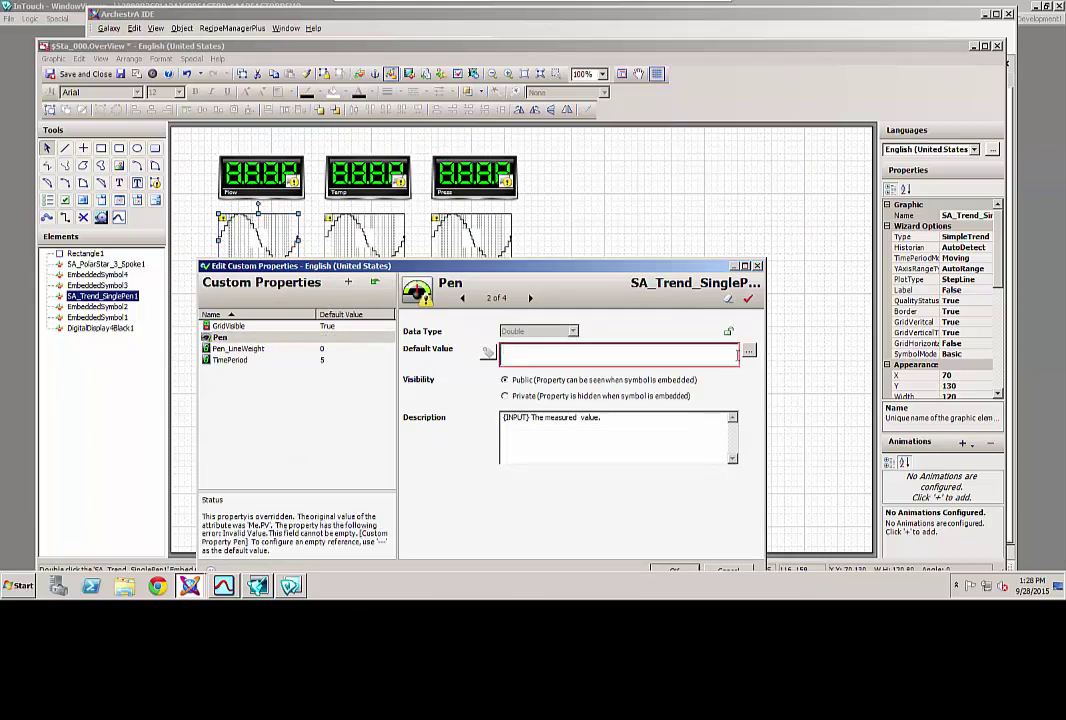
pyautogui.click(749, 353)
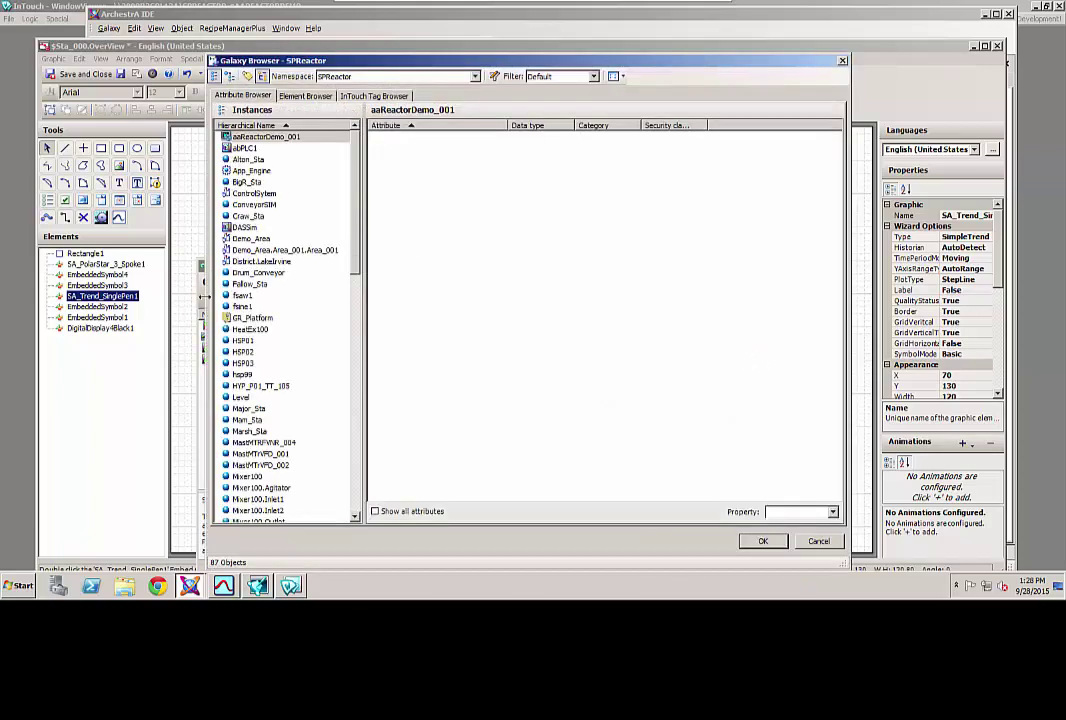
pyautogui.click(229, 76)
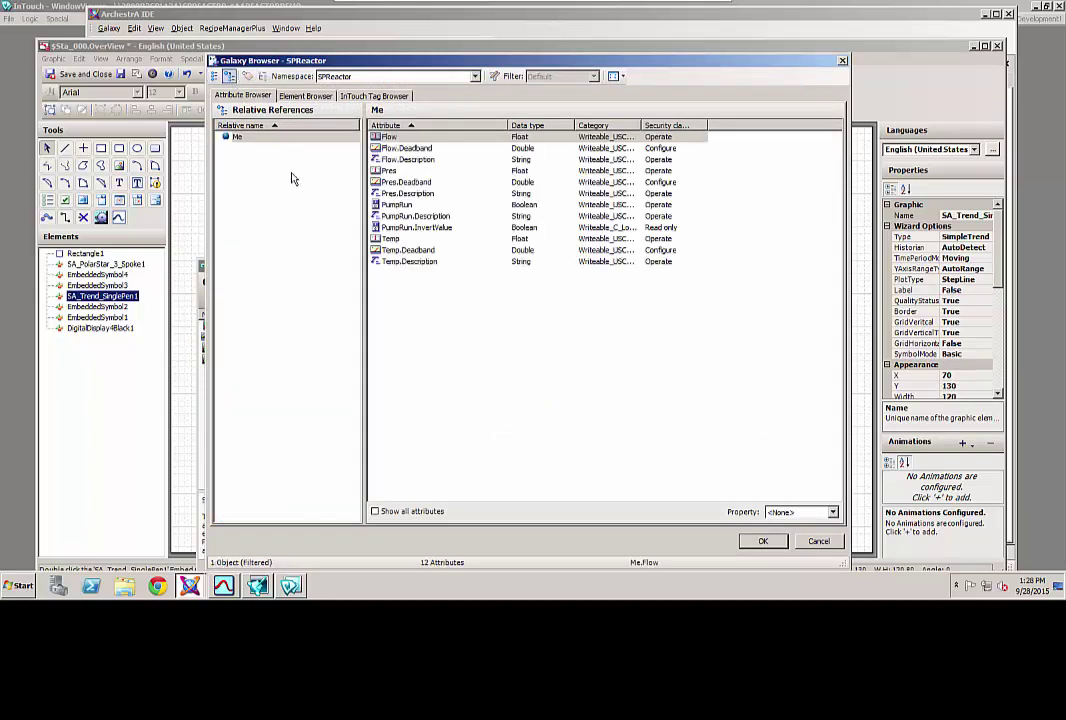
pyautogui.click(395, 136)
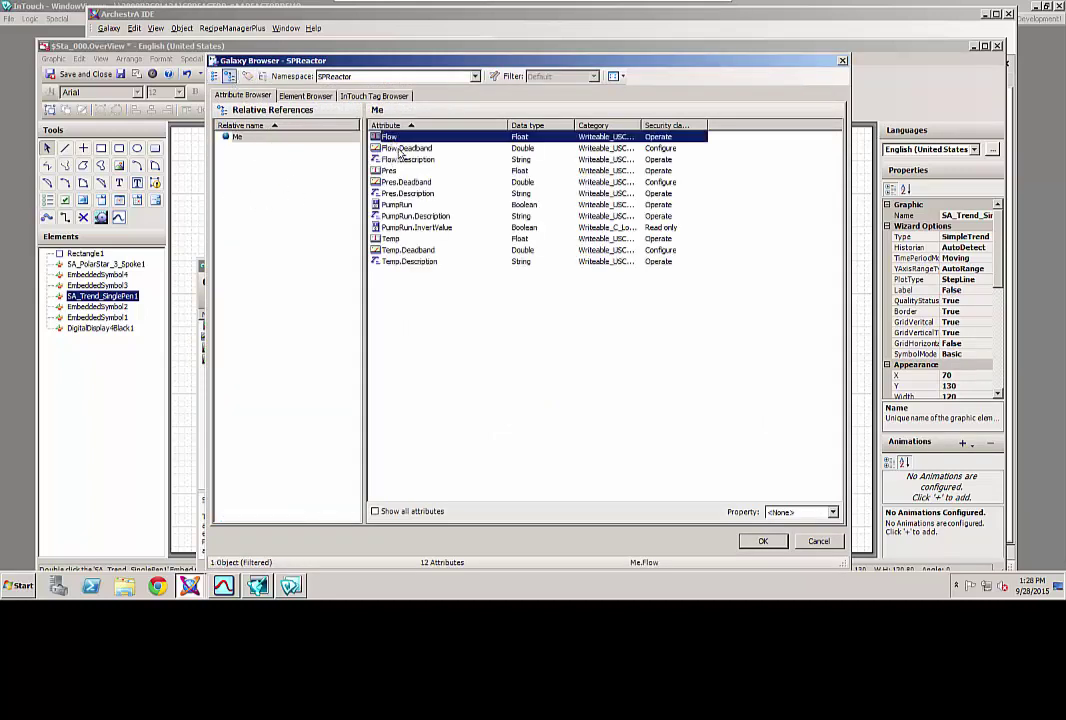
pyautogui.click(766, 542)
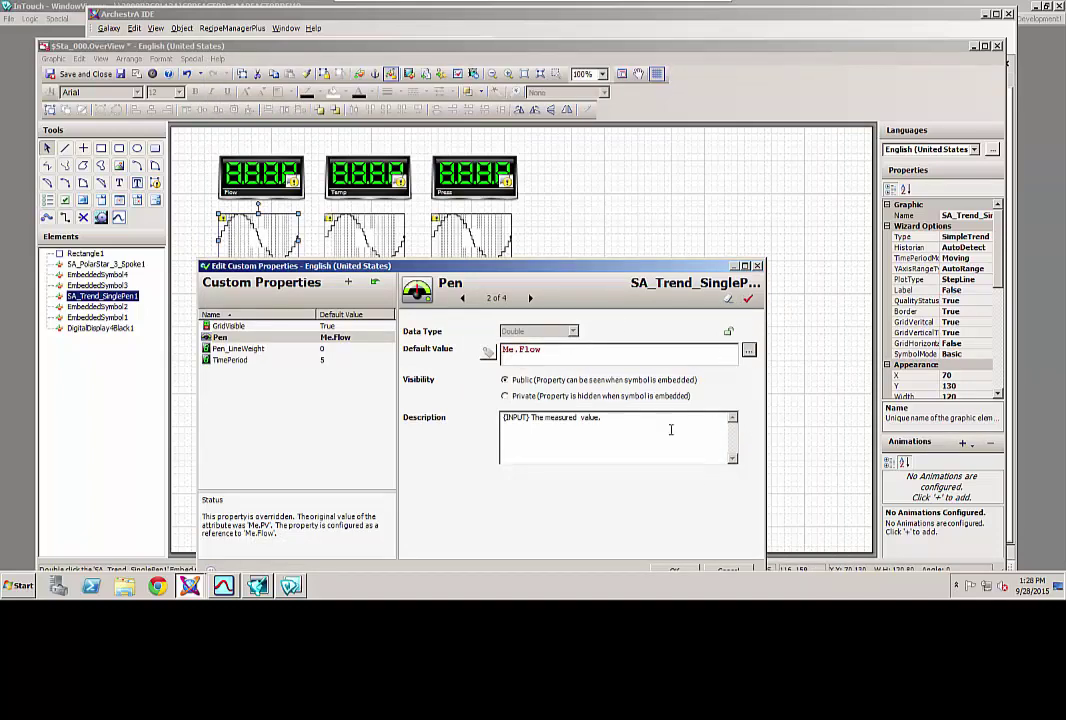
pyautogui.press('Return')
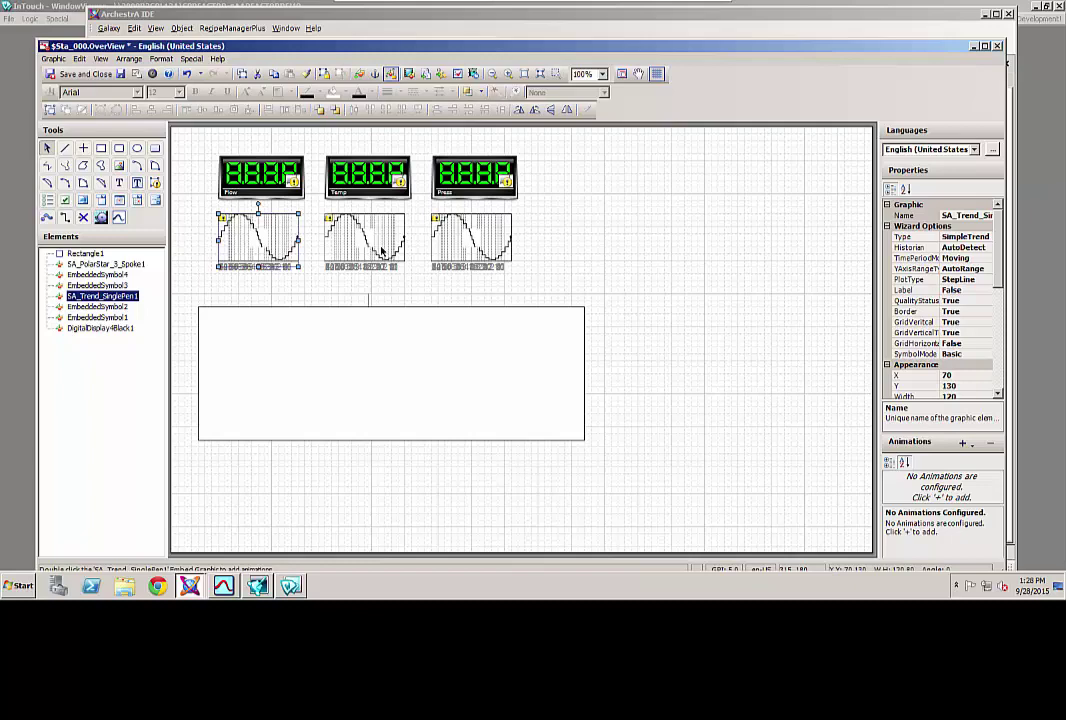
# Check that the middle trend's Pen custom property references Me.Temp
pyautogui.click(376, 240)
pyautogui.rightClick(381, 249)
pyautogui.click(450, 431)
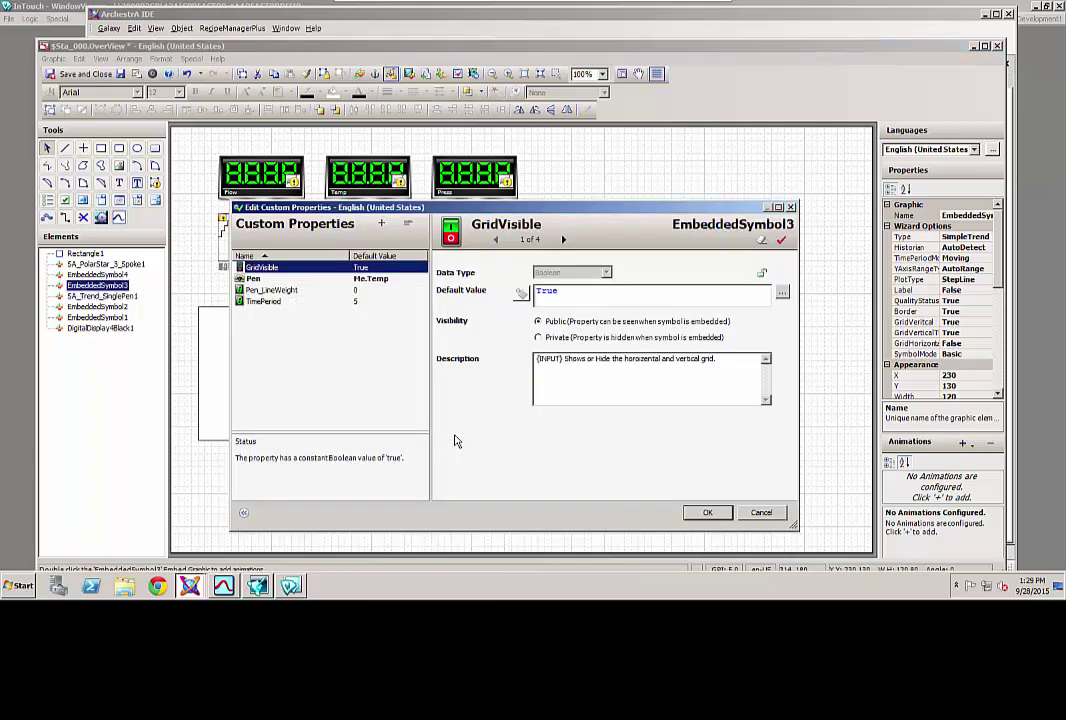
pyautogui.click(343, 279)
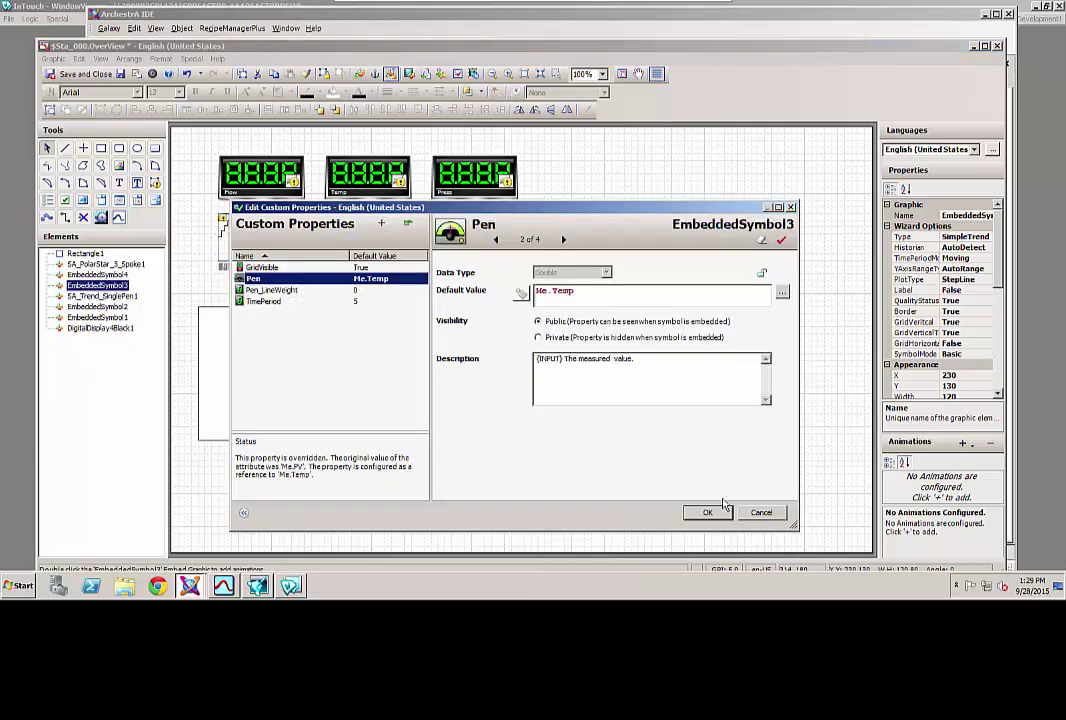
pyautogui.click(761, 512)
# Check that the right trend's Pen custom property references Me.Pres
pyautogui.click(475, 248)
pyautogui.rightClick(473, 245)
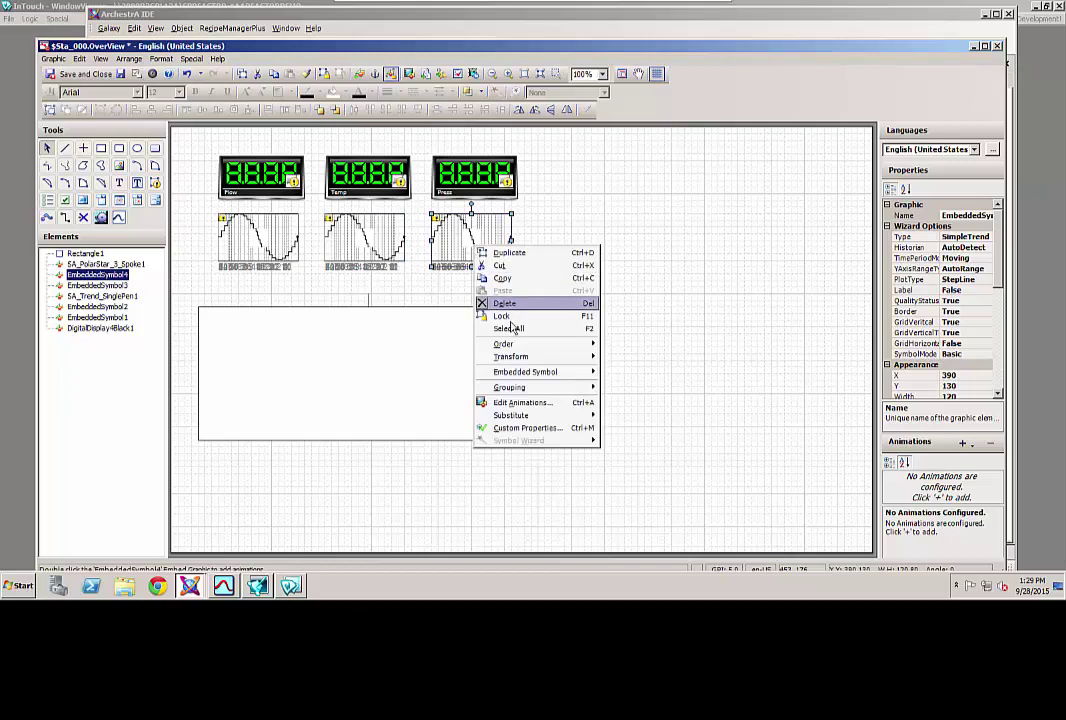
pyautogui.click(529, 428)
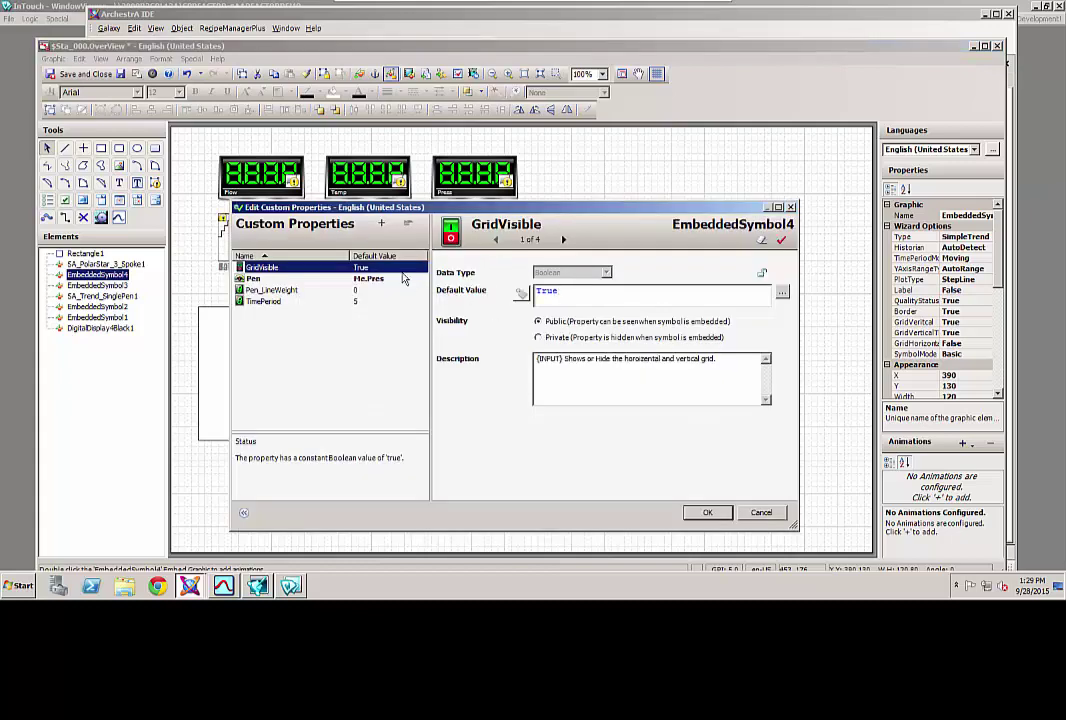
pyautogui.click(368, 280)
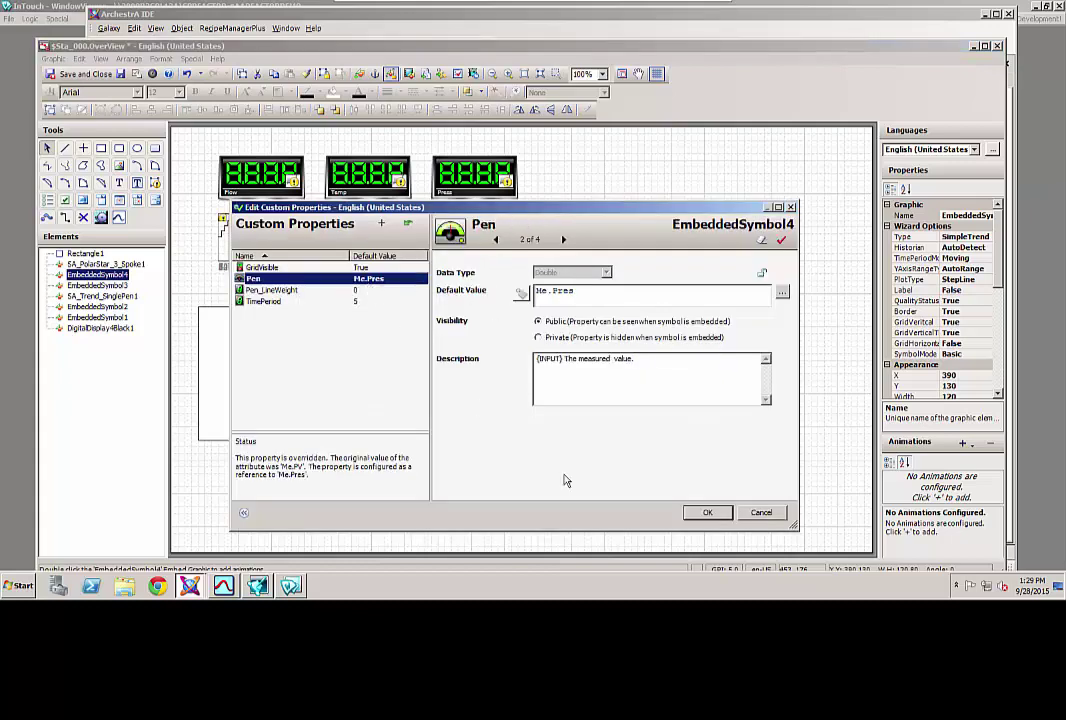
pyautogui.click(707, 512)
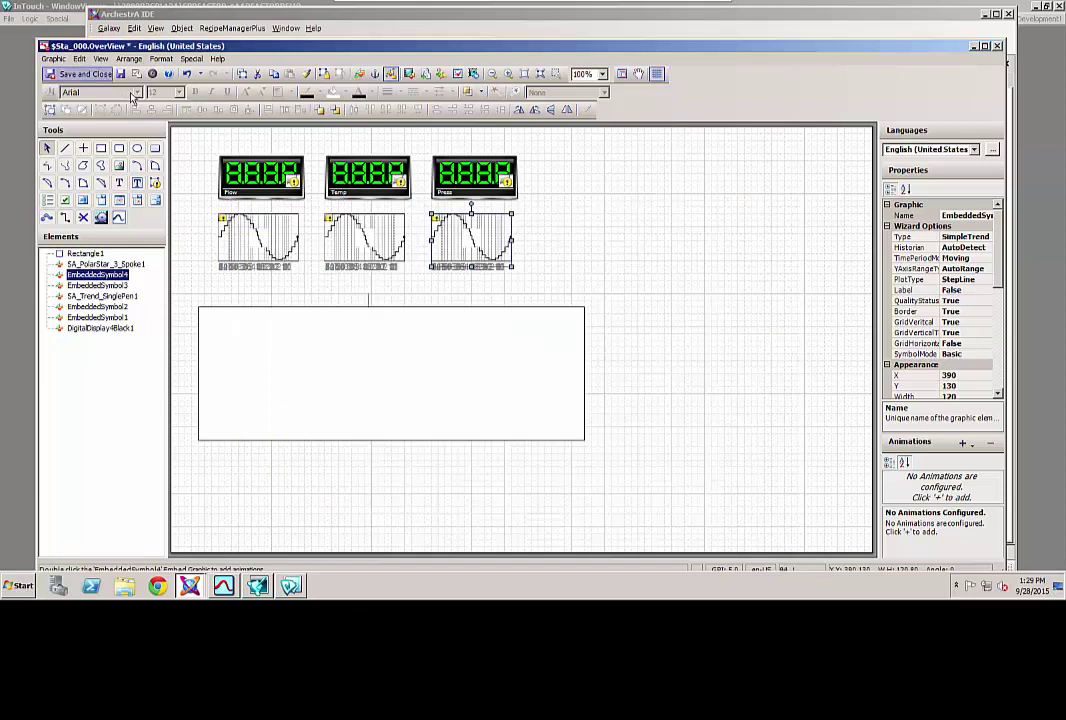
# Save and close OverView, then close and check in the $Sta_000 template
pyautogui.click(80, 74)
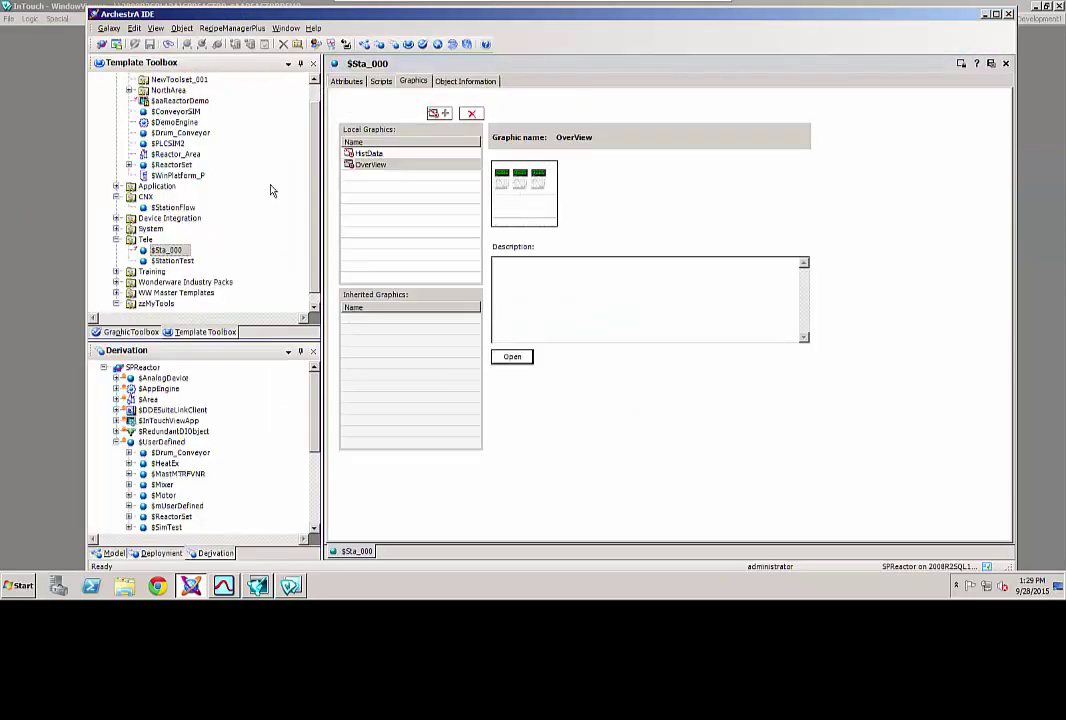
pyautogui.click(990, 65)
pyautogui.click(673, 366)
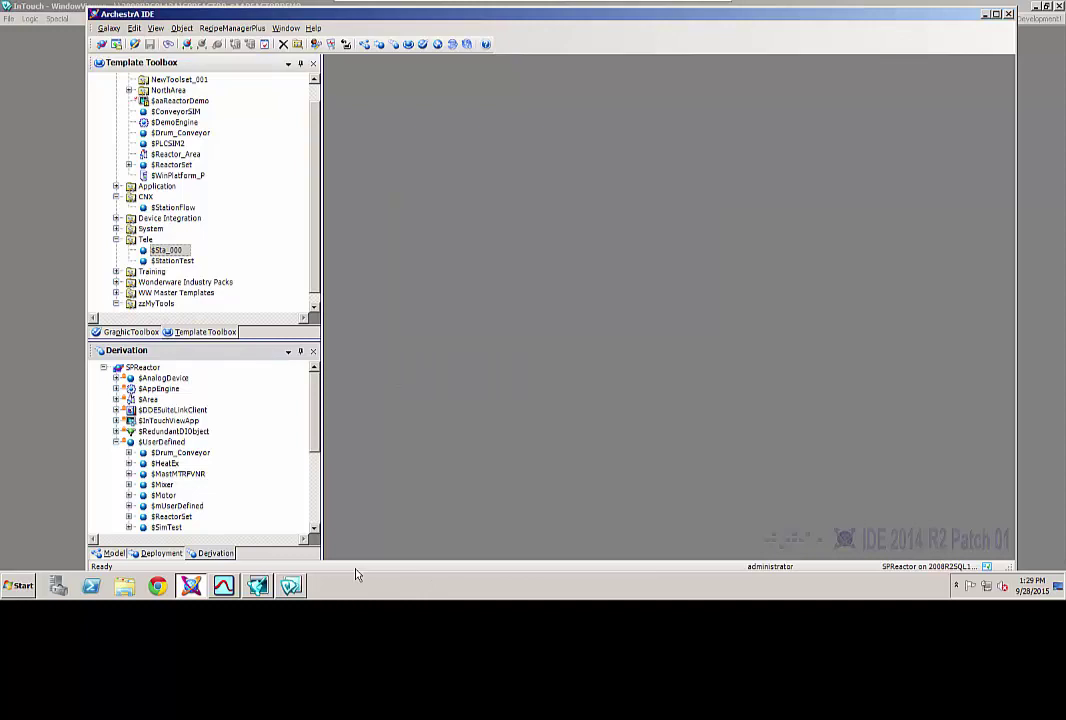
# Switch from WindowViewer to WindowMaker and run HistData2 to see the Flow, Temp and Press trends
pyautogui.click(290, 586)
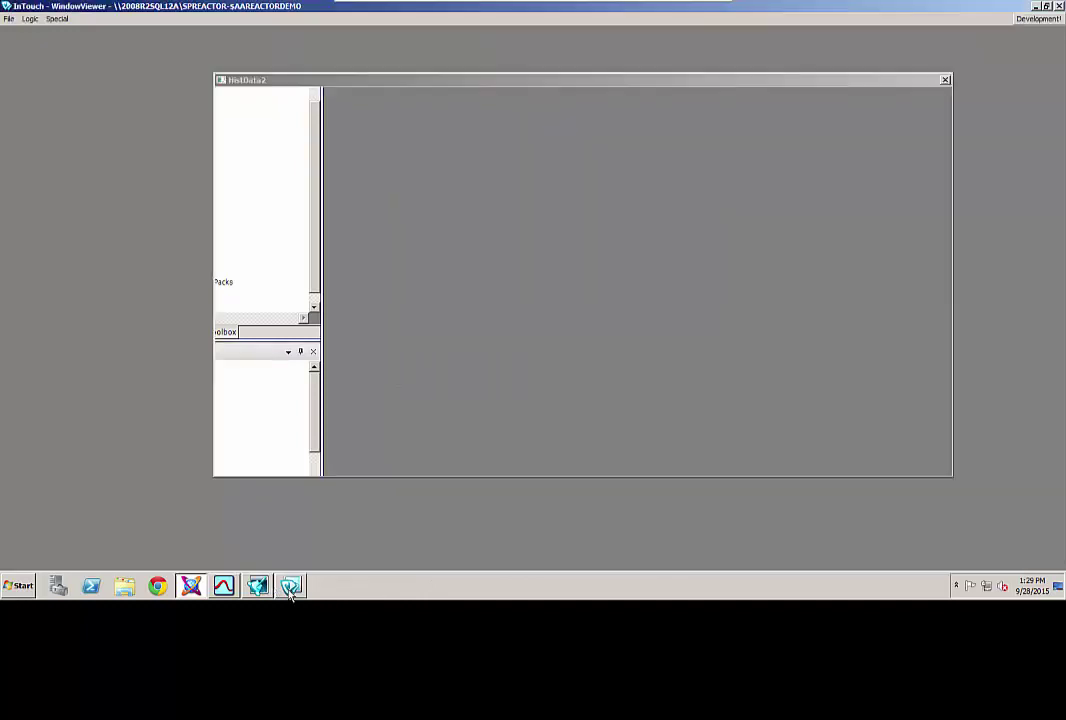
pyautogui.click(1036, 19)
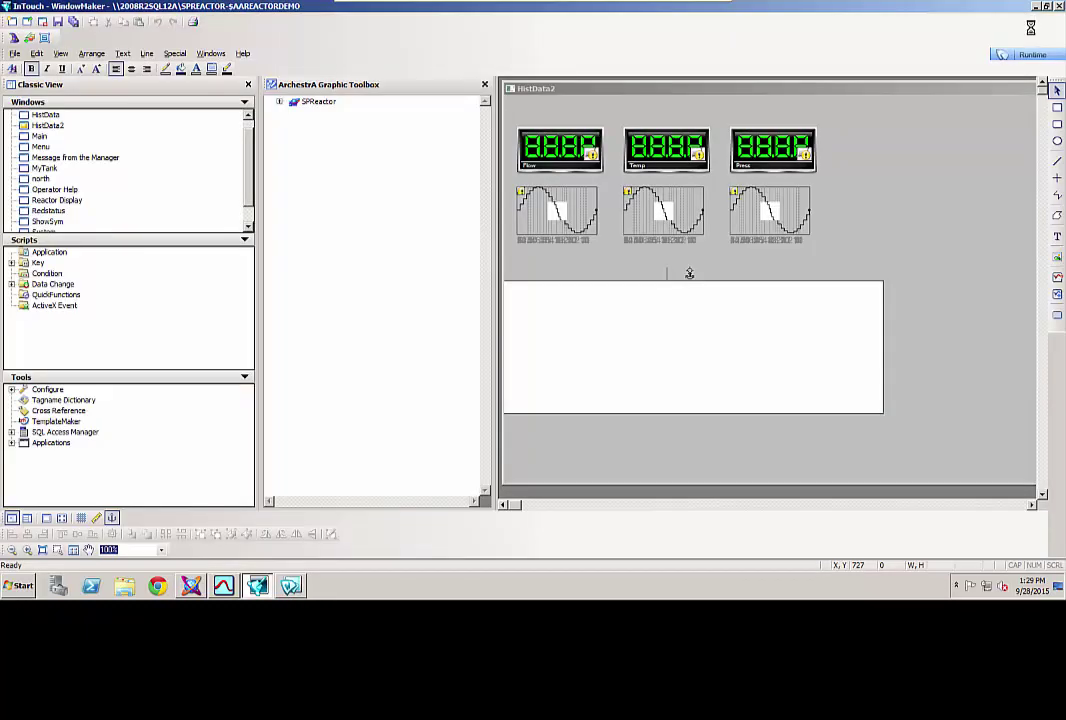
pyautogui.click(1030, 54)
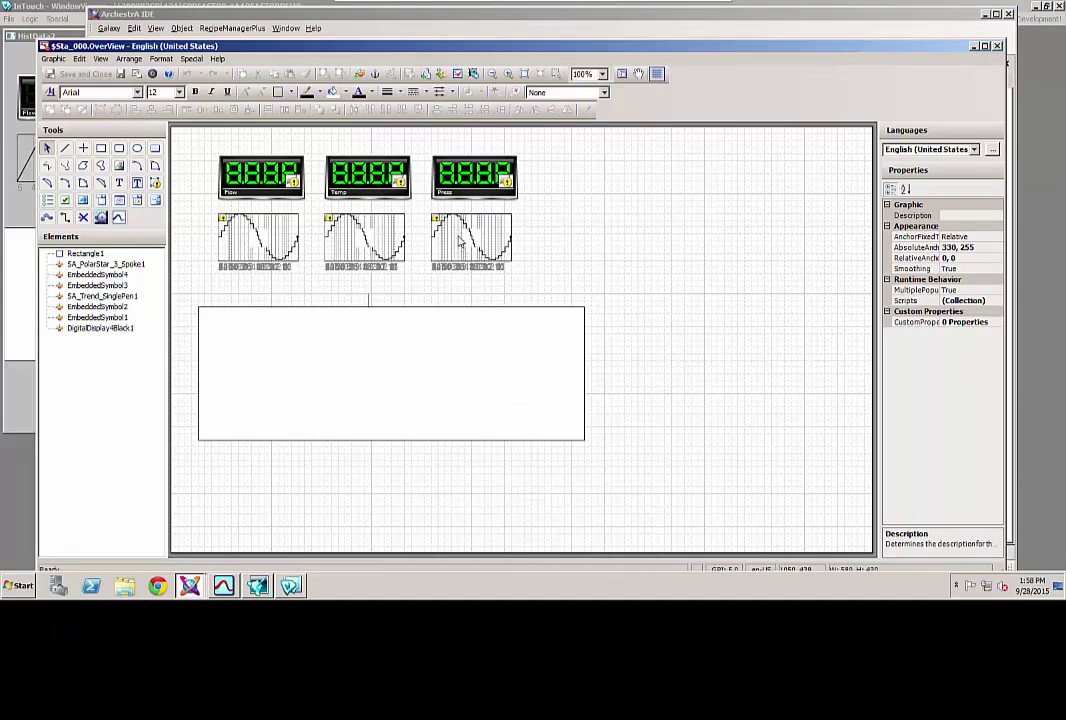
# Select SA_PolarStar_3_Spoke from the Situational Awareness Library's Polar Star folder
pyautogui.click(360, 78)
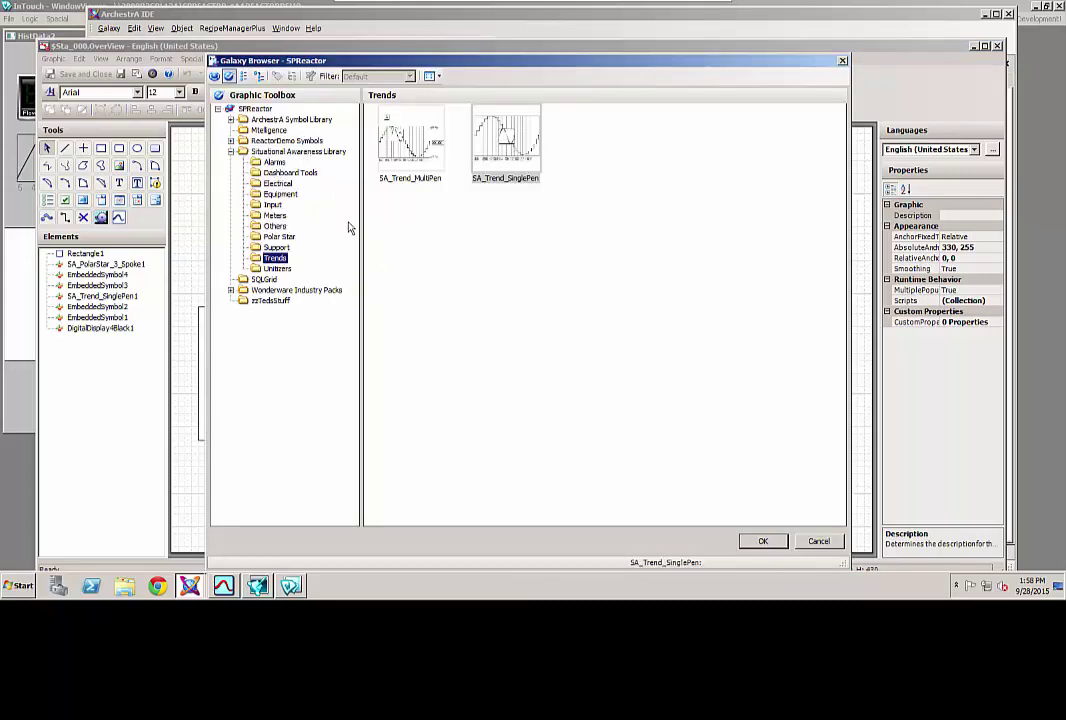
pyautogui.click(278, 236)
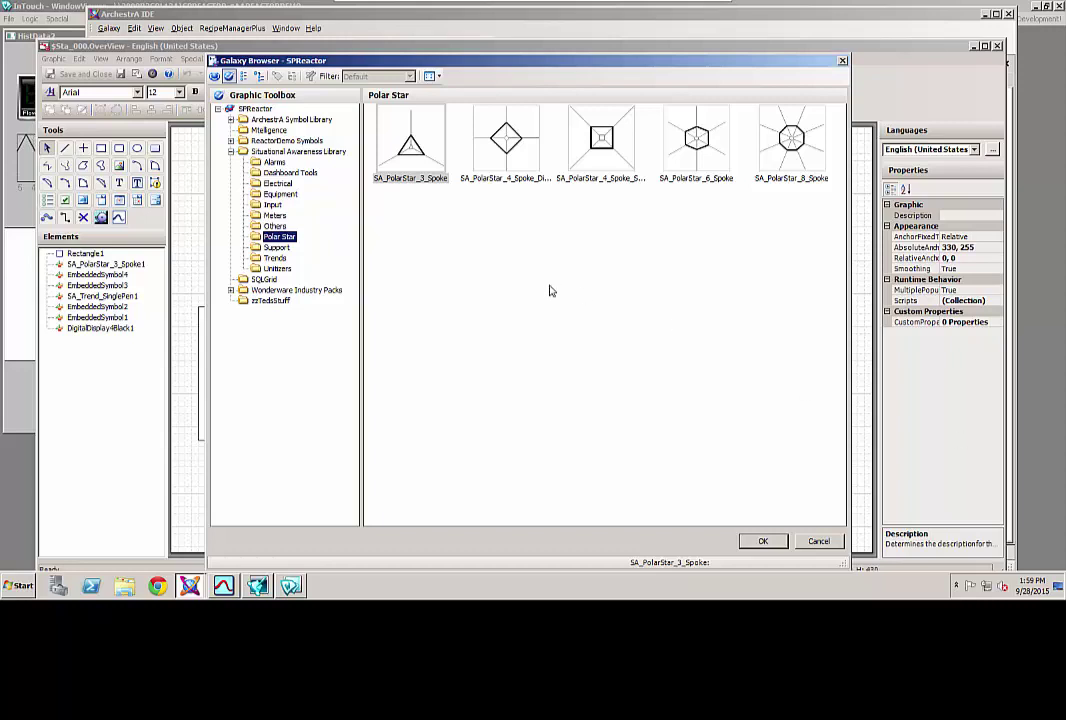
pyautogui.click(418, 163)
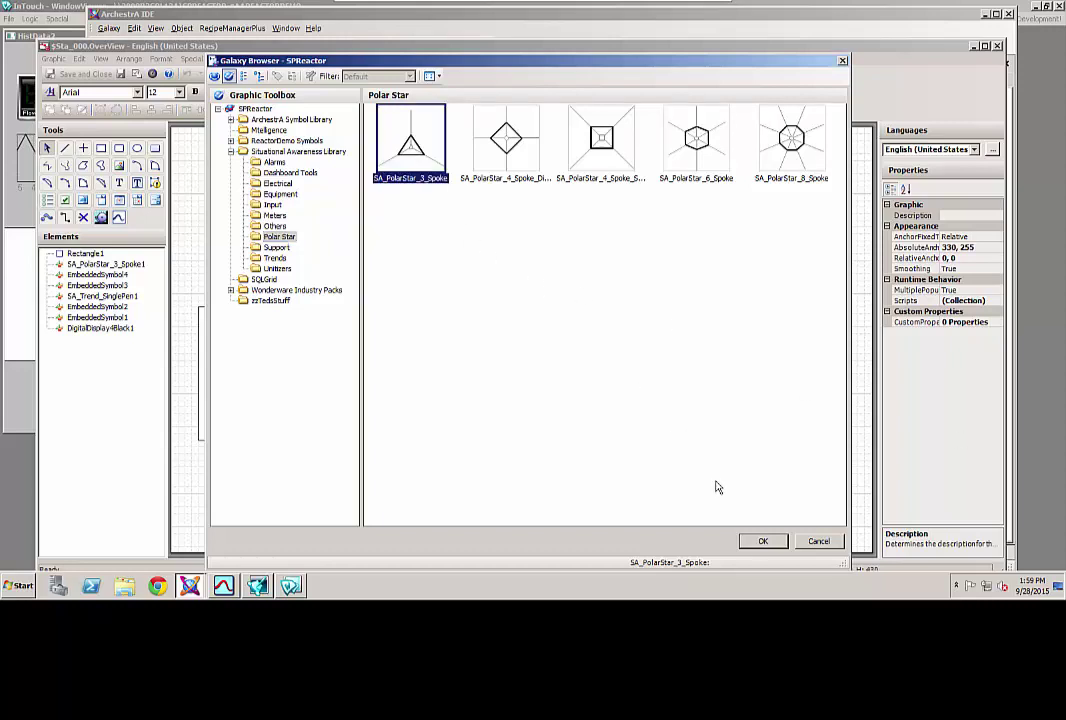
# Place and delete an extra polar star copy, then delete the white rectangle below the trends
pyautogui.click(762, 541)
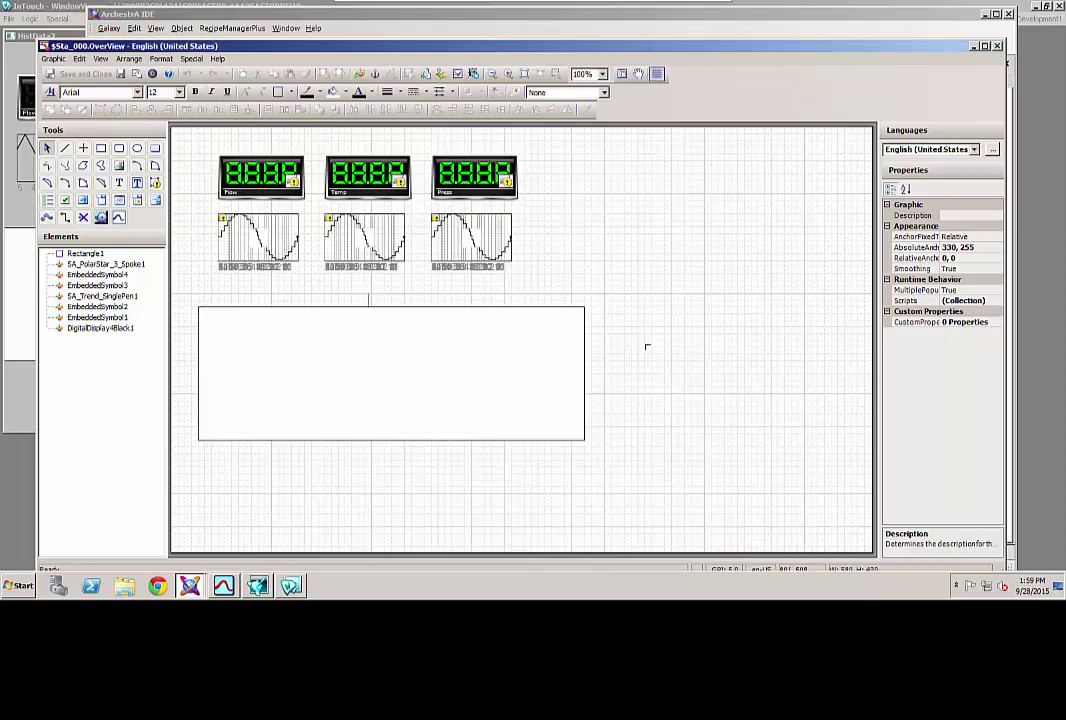
pyautogui.click(677, 215)
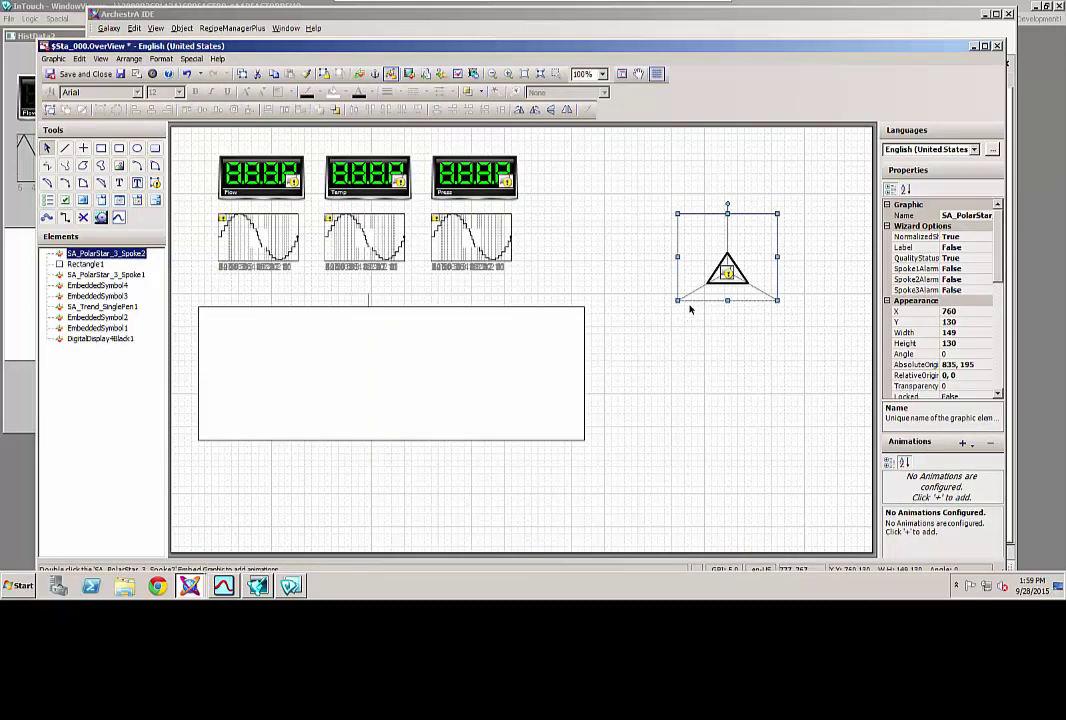
pyautogui.press('Delete')
pyautogui.click(534, 343)
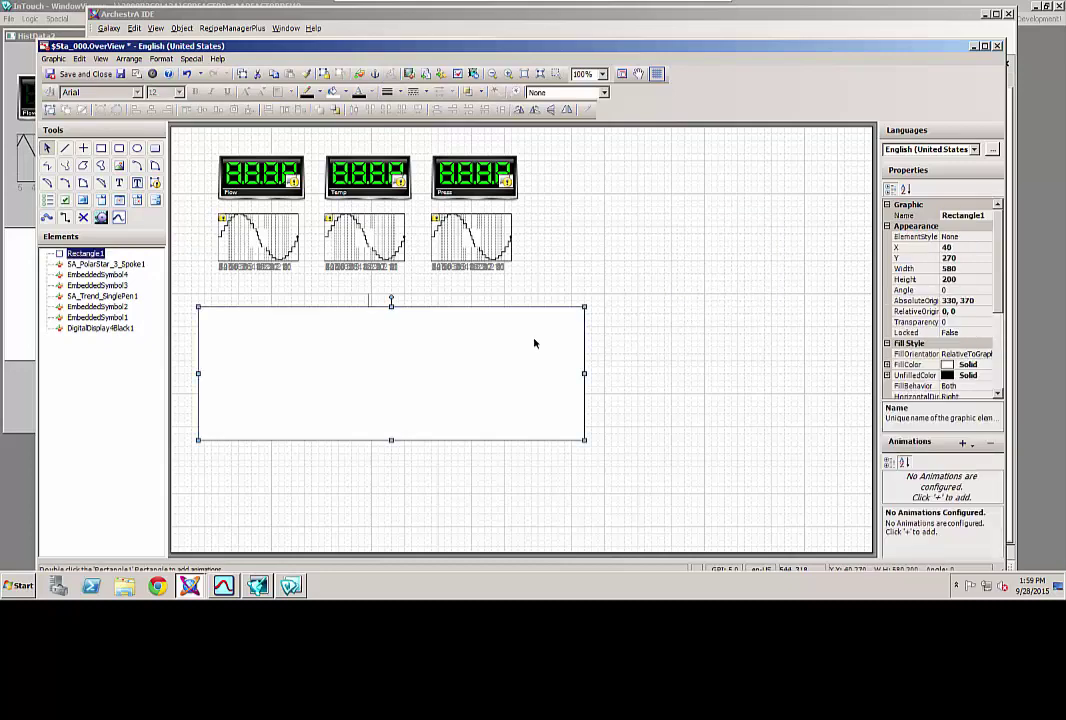
pyautogui.press('Delete')
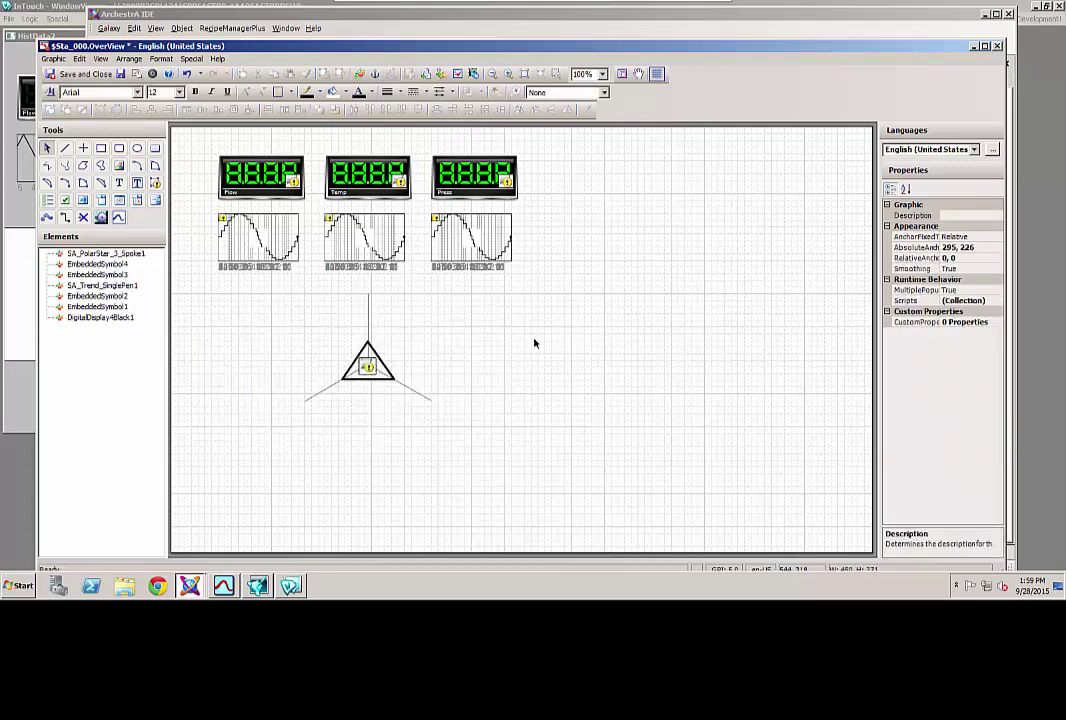
# Review the polar star's Spoke1PV, Spoke2PV and Spoke3PV links: Me.Flow, Me.Temp and Me.Pres
pyautogui.rightClick(368, 350)
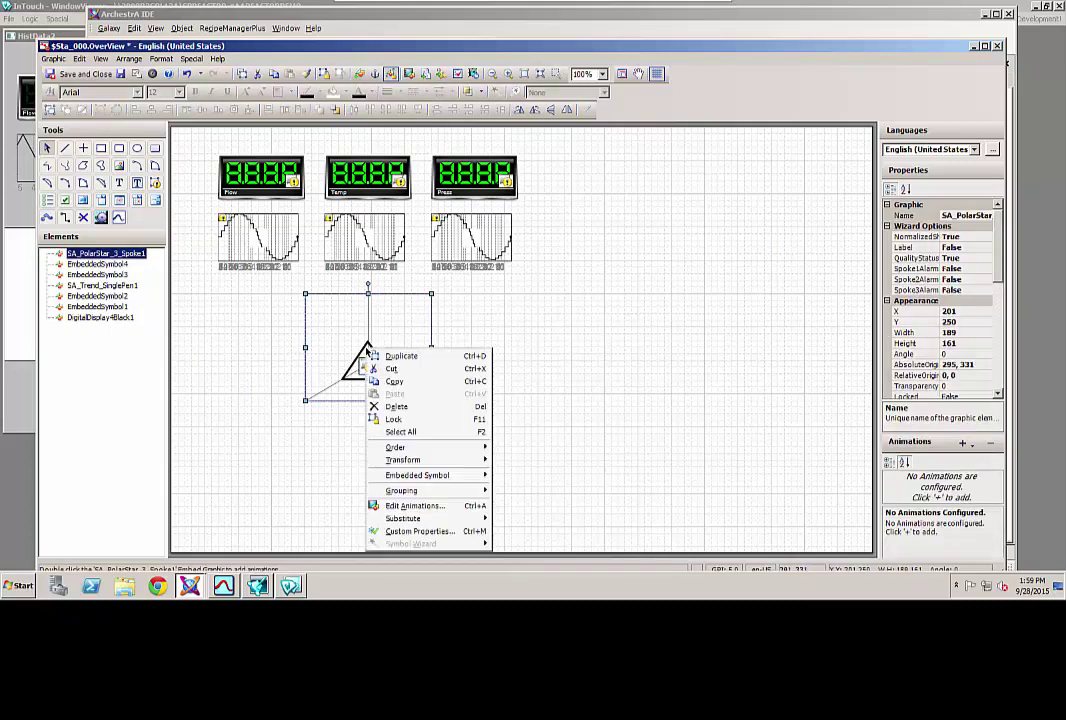
pyautogui.click(418, 531)
pyautogui.moveTo(468, 100); pyautogui.dragTo(564, 192)
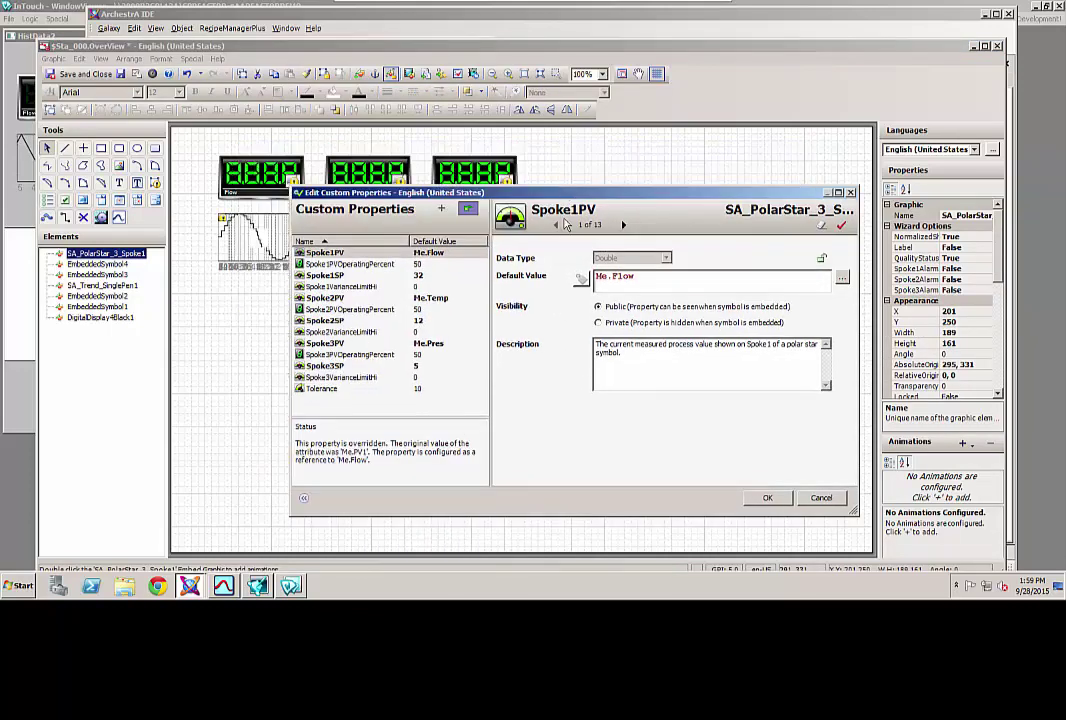
pyautogui.moveTo(480, 193); pyautogui.dragTo(511, 194)
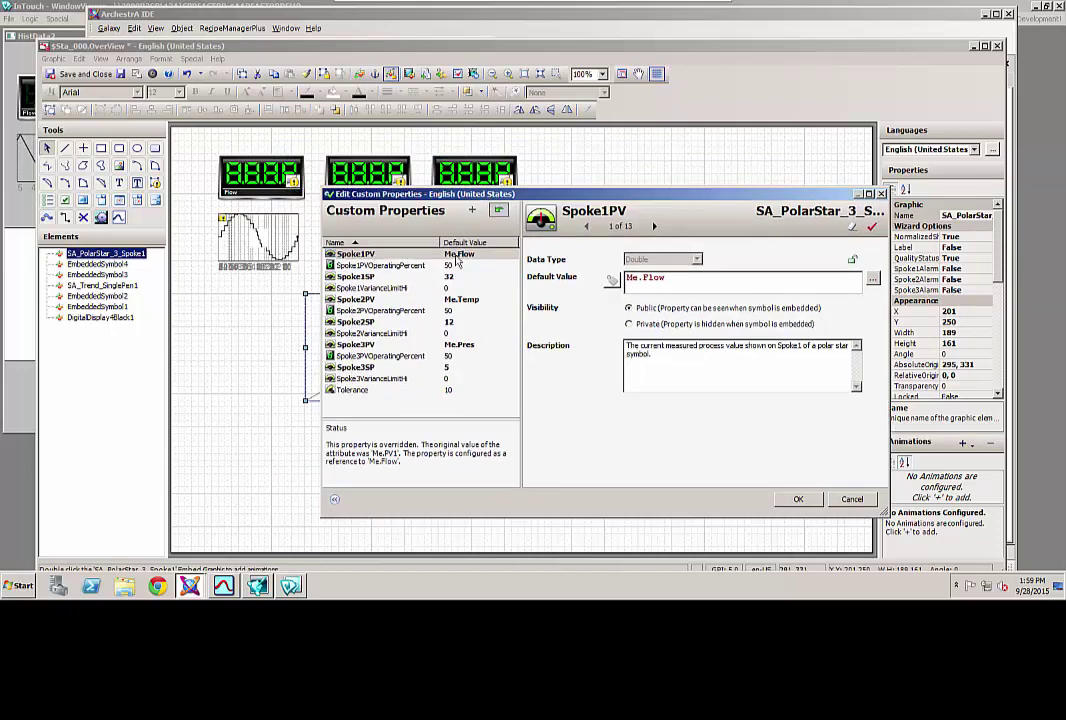
pyautogui.click(457, 258)
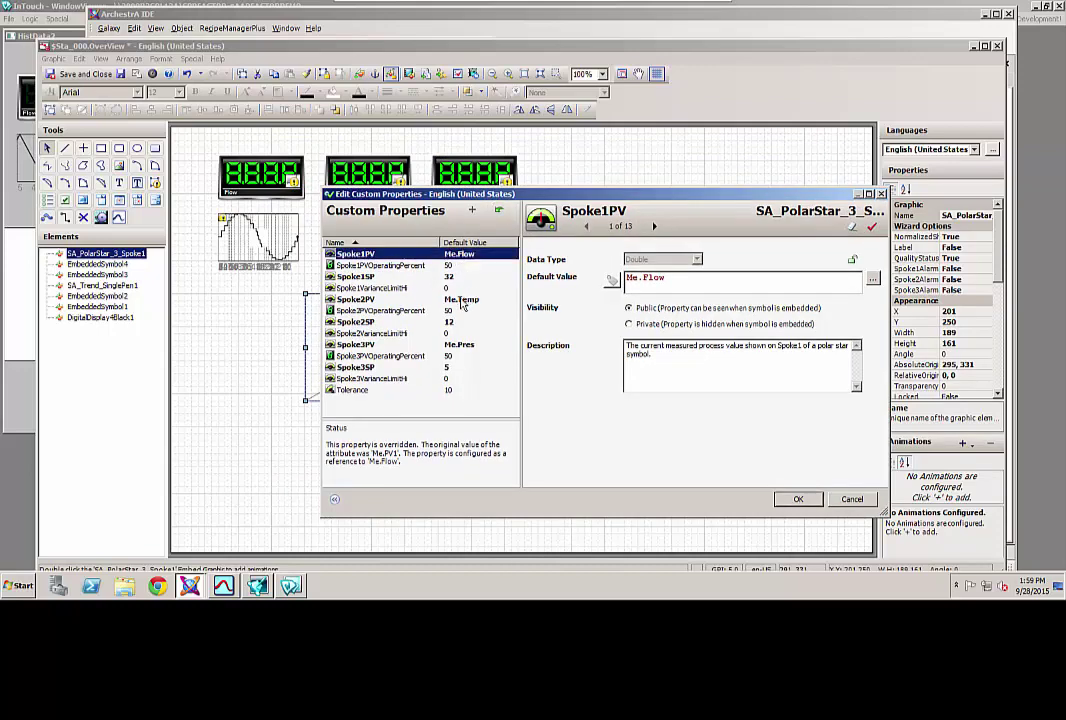
pyautogui.click(459, 302)
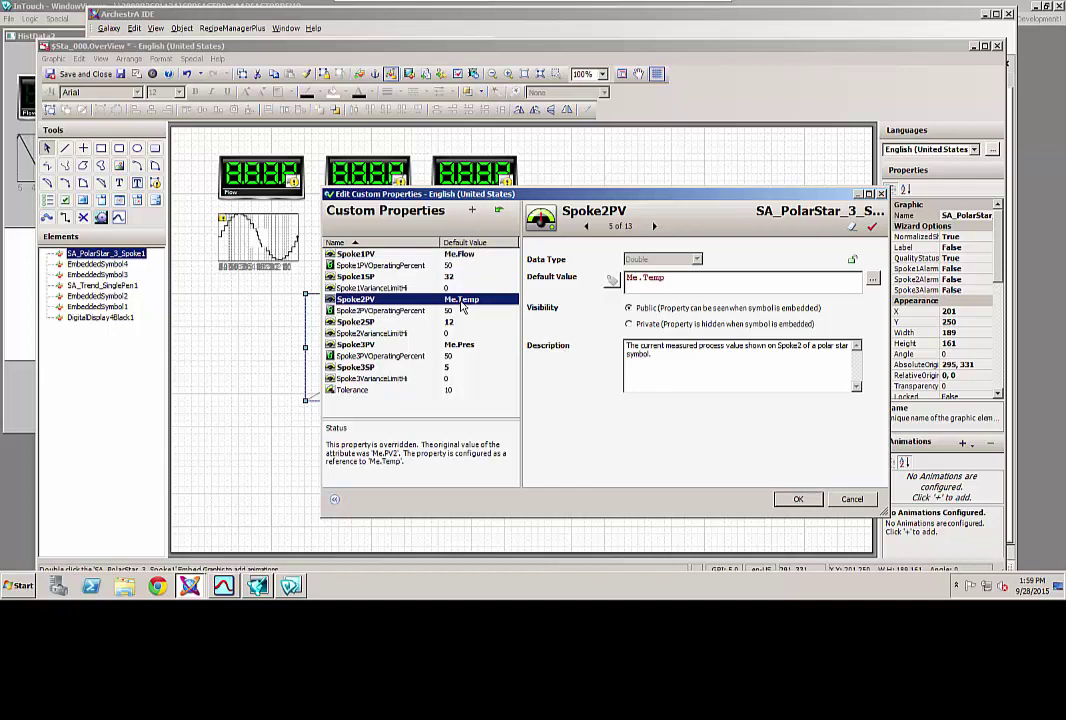
pyautogui.click(452, 346)
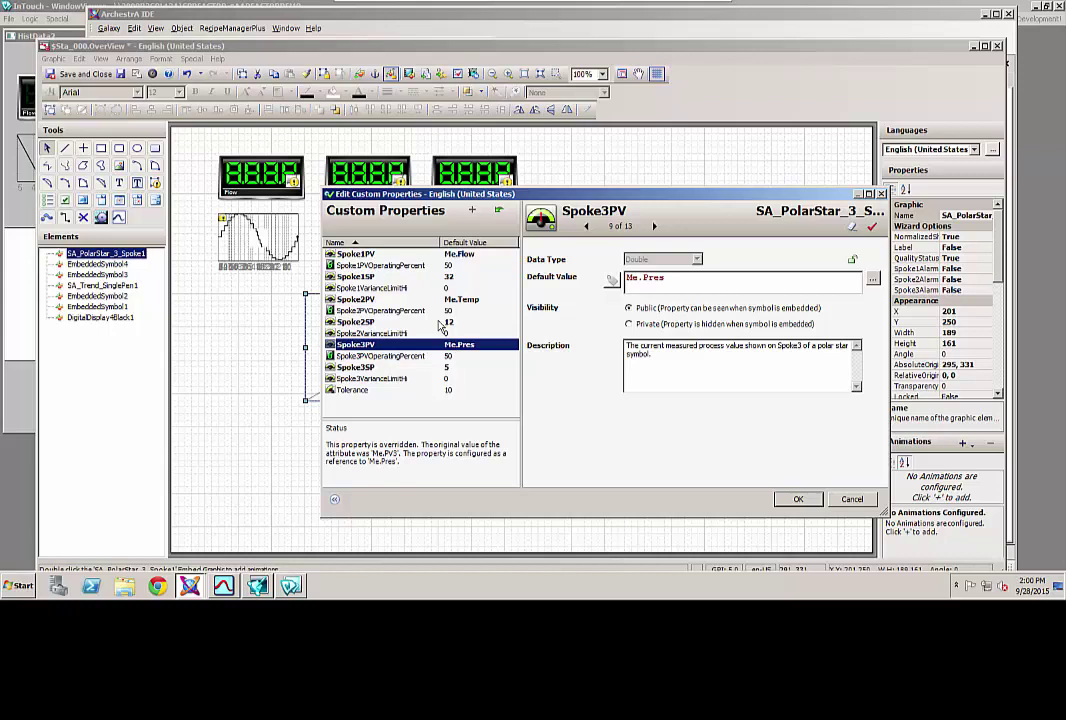
# Review the polar star's setpoints: Spoke1SP 32, Spoke2SP 12 and Spoke3SP 5
pyautogui.click(441, 279)
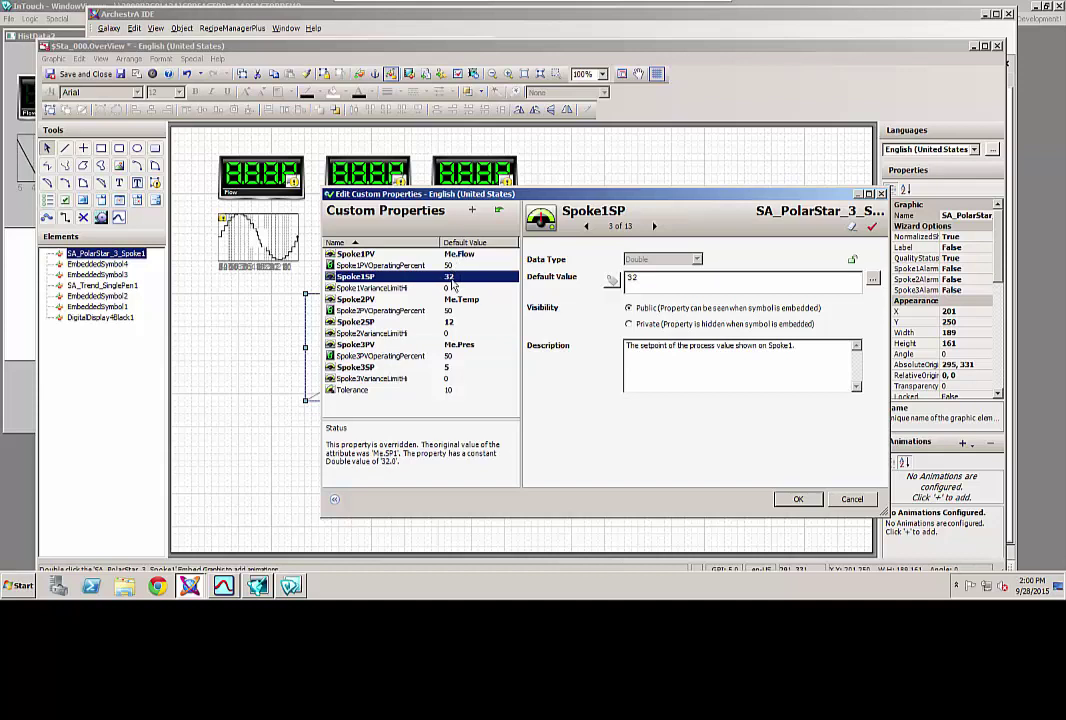
pyautogui.click(457, 322)
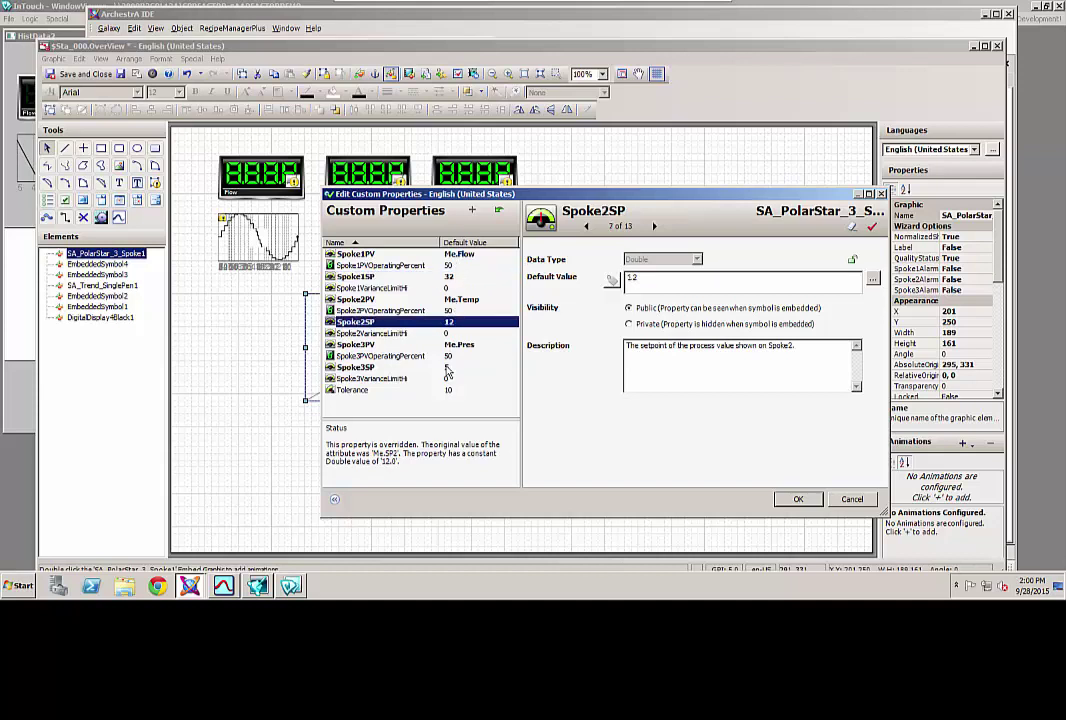
pyautogui.click(452, 367)
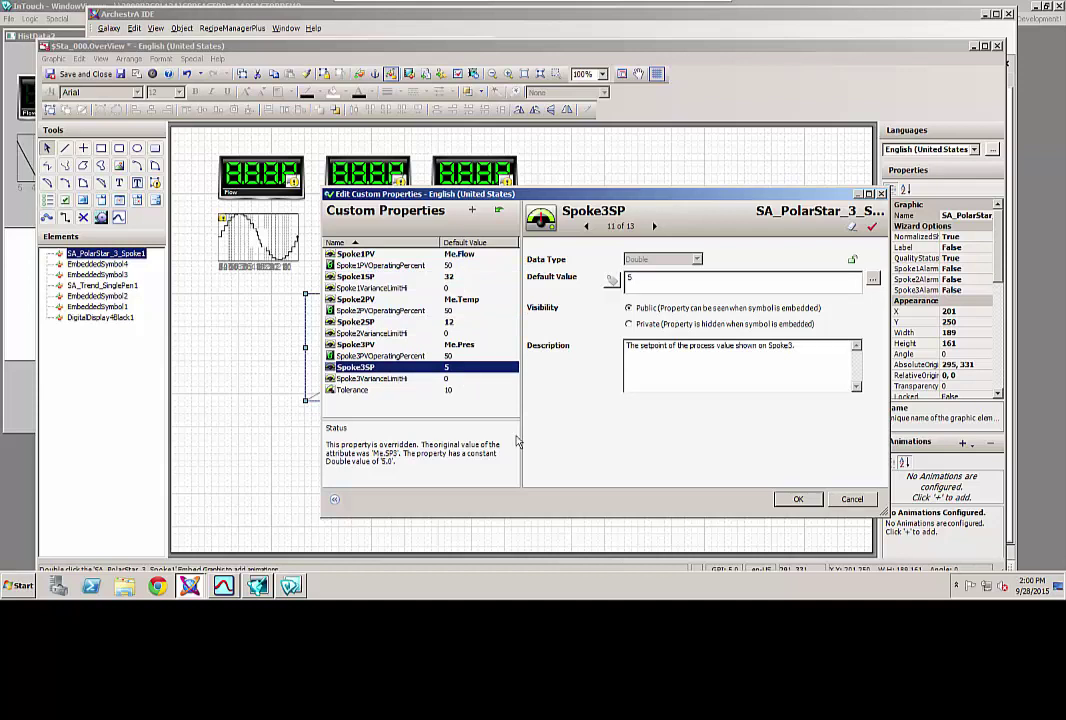